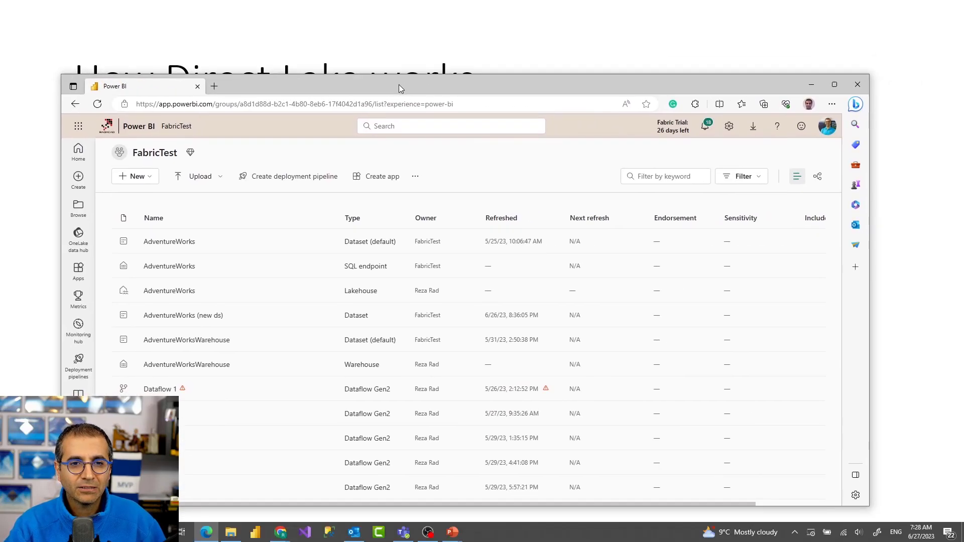
Maximize the Edge window and launch ZoomIt from the system search
{"action": "double_click", "coordinate": [399, 89]}
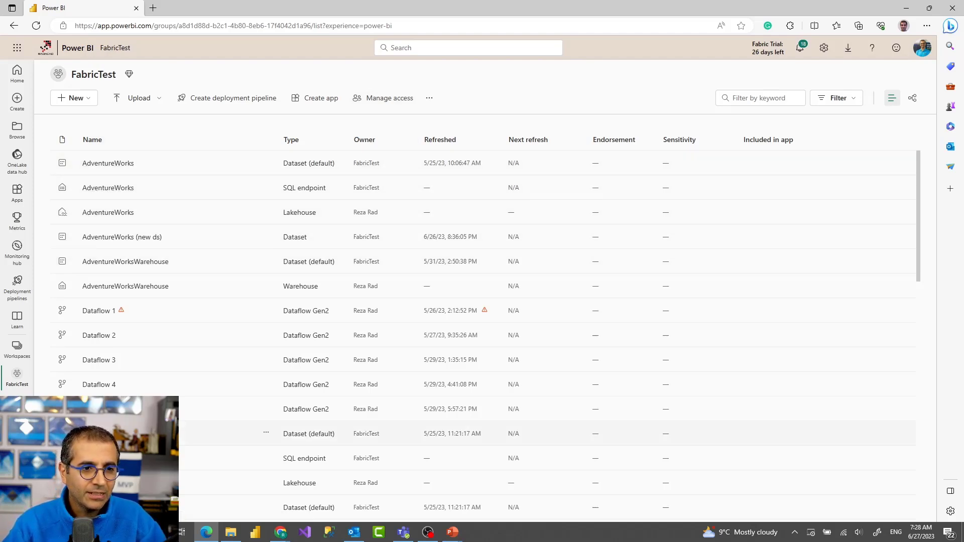
{"action": "key", "text": "super+s"}
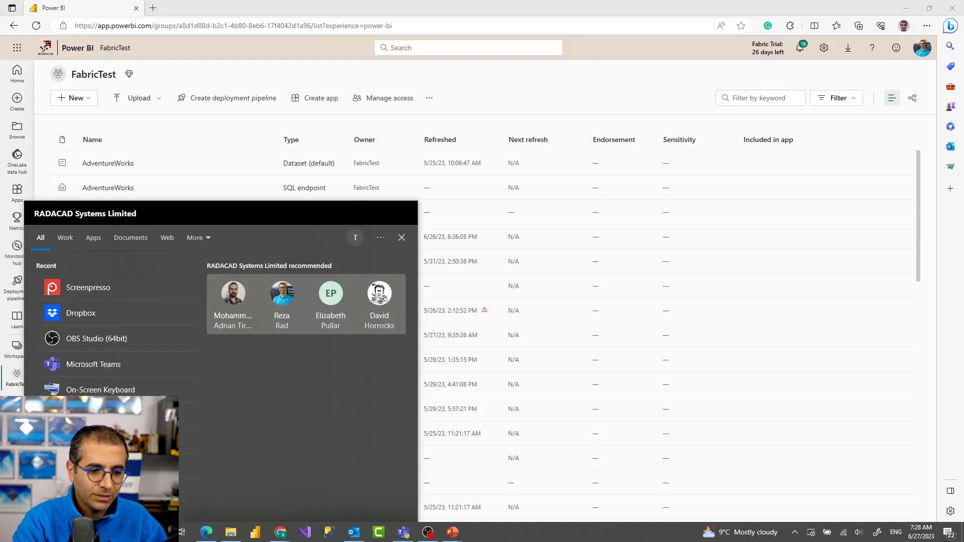
{"action": "type", "text": "zoomi"}
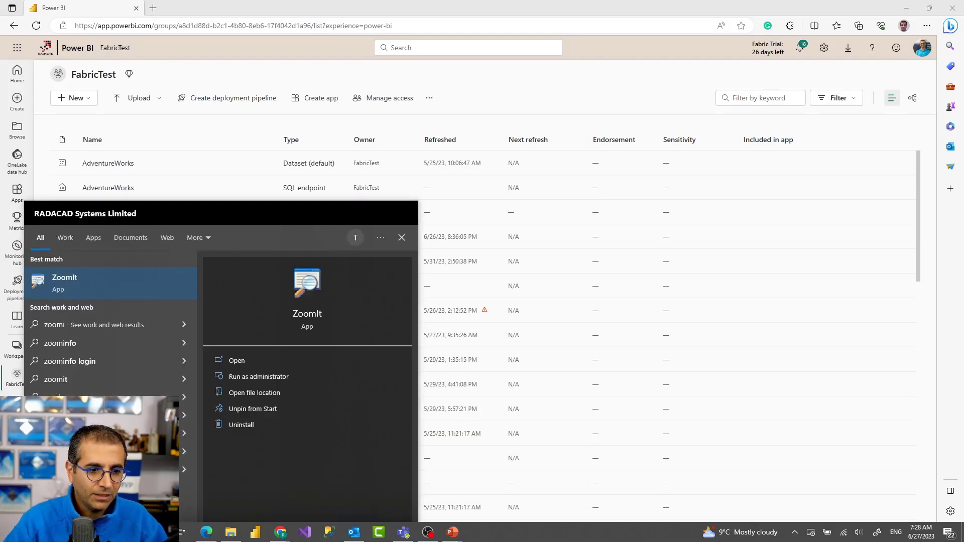
{"action": "left_click", "coordinate": [70, 284]}
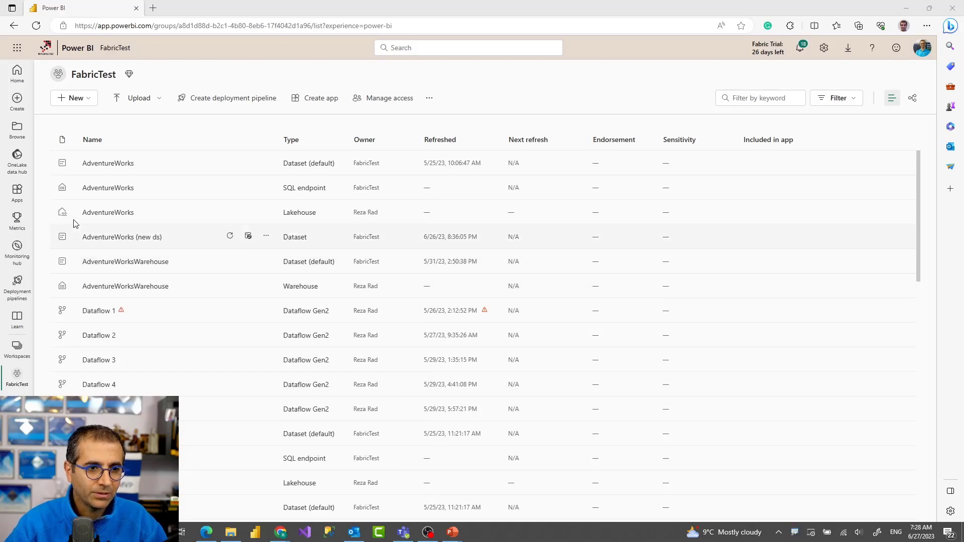
Zoom in and outline the three AdventureWorks items and their Dataset (default) type, then zoom back out
{"action": "key", "text": "ctrl+1"}
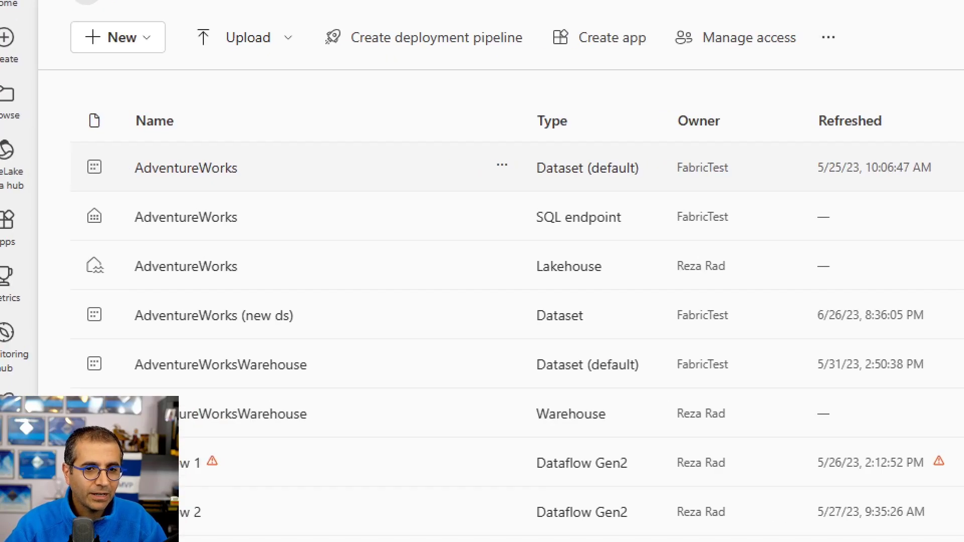
{"action": "mouse_move", "coordinate": [54, 134]}
{"action": "left_mouse_down"}
{"action": "mouse_move", "coordinate": [710, 291]}
{"action": "mouse_move", "coordinate": [699, 290]}
{"action": "mouse_move", "coordinate": [764, 297]}
{"action": "left_mouse_up"}
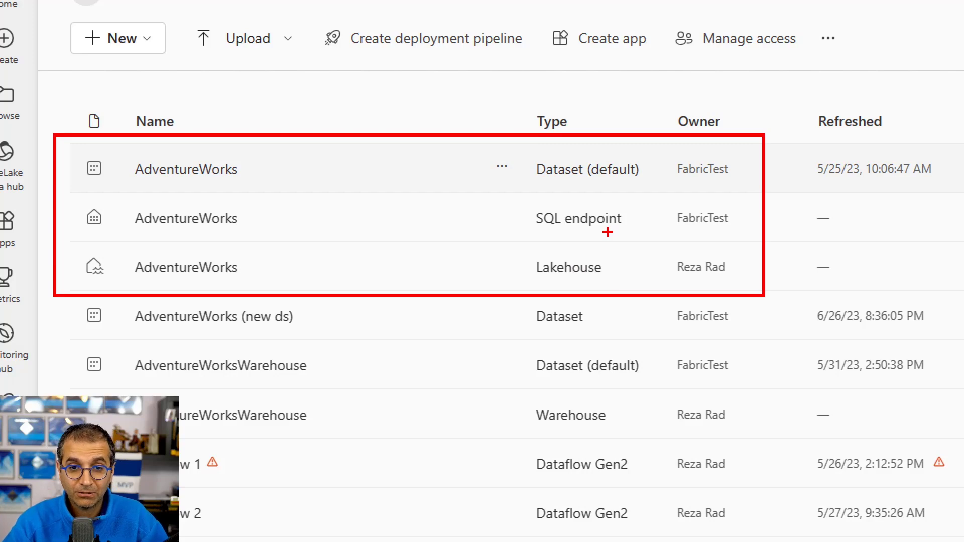
{"action": "left_click_drag", "start_coordinate": [522, 149], "coordinate": [657, 184]}
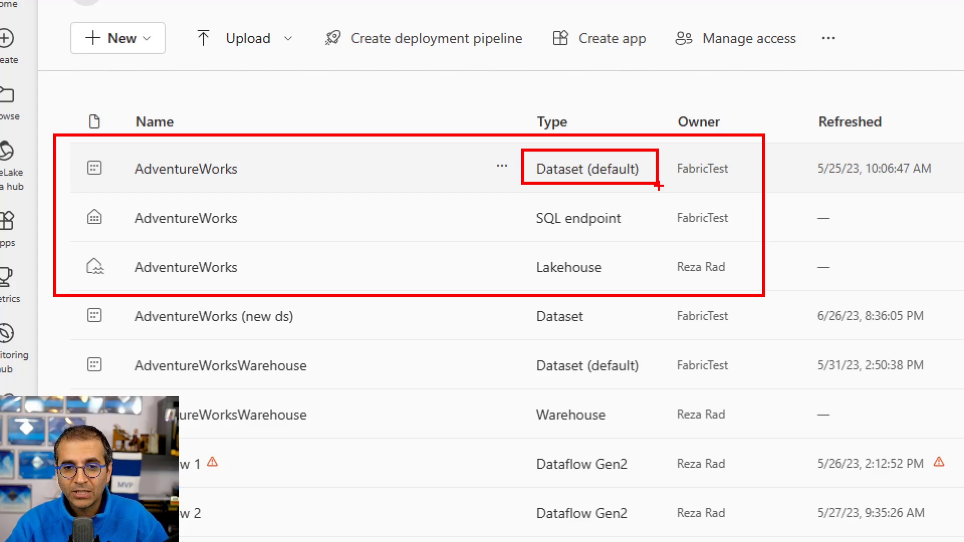
{"action": "key", "text": "Escape"}
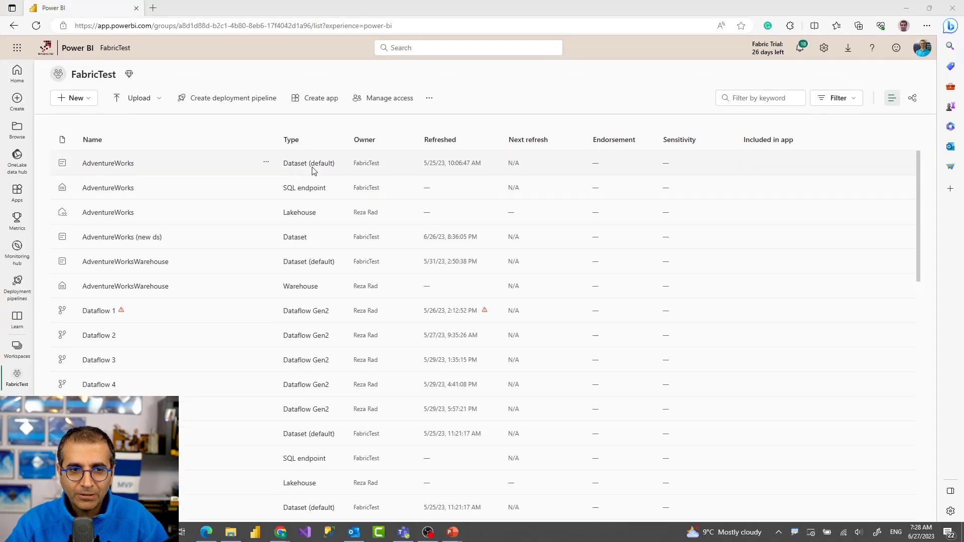
{"action": "left_click", "coordinate": [100, 193]}
Open the AdventureWorks SQL endpoint model, move DimDate left beside FactInternetSales, and outline its header
{"action": "left_click", "coordinate": [100, 192]}
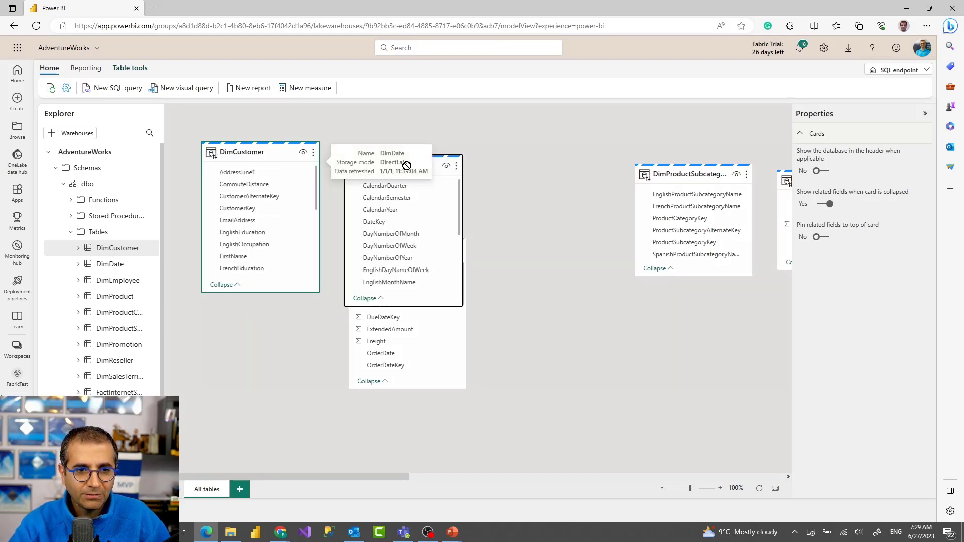
{"action": "left_click_drag", "start_coordinate": [436, 171], "coordinate": [290, 167]}
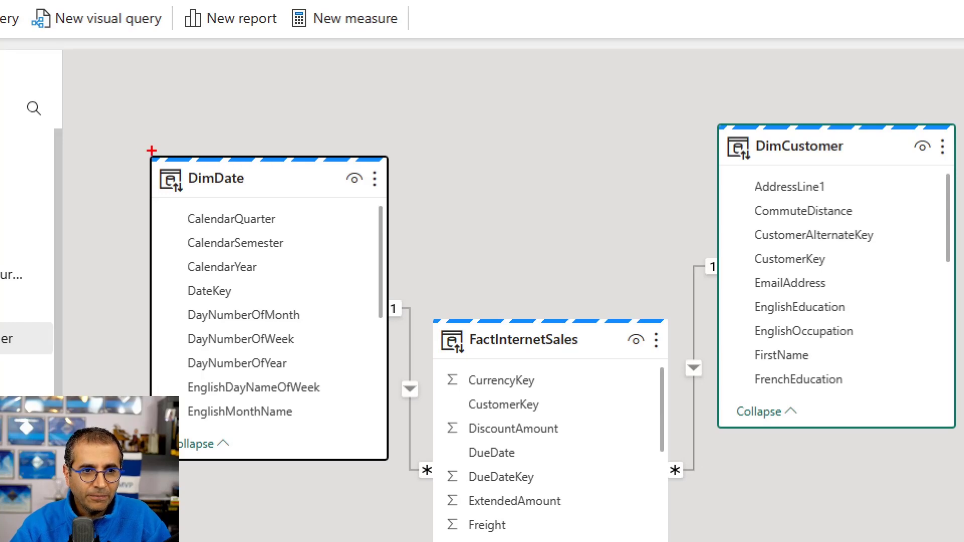
{"action": "mouse_move", "coordinate": [144, 150]}
{"action": "left_mouse_down"}
{"action": "mouse_move", "coordinate": [394, 157]}
{"action": "mouse_move", "coordinate": [396, 165]}
{"action": "left_mouse_up"}
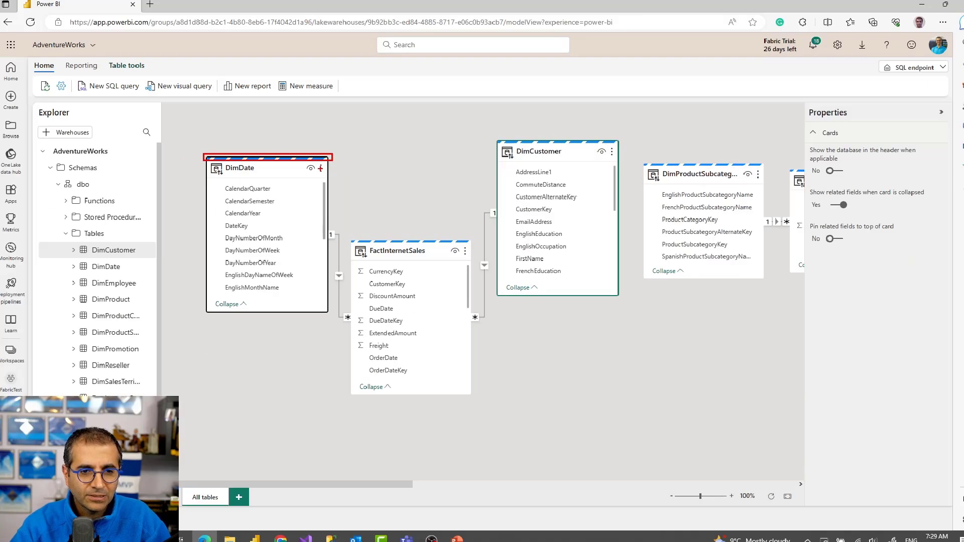
{"action": "mouse_move", "coordinate": [283, 160]}
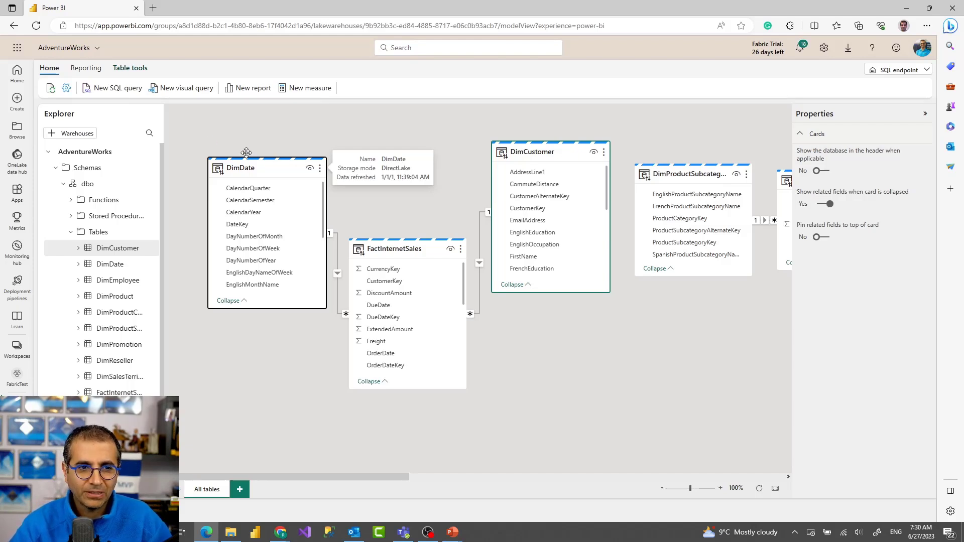
Show the Reporting ribbon options and highlight New Power BI dataset
{"action": "left_click", "coordinate": [91, 68]}
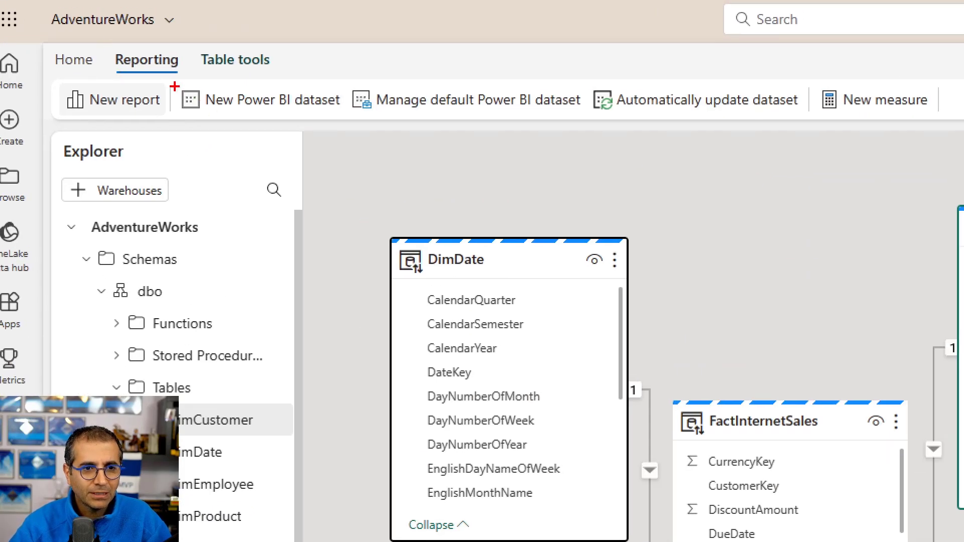
{"action": "left_click_drag", "start_coordinate": [175, 82], "coordinate": [358, 117]}
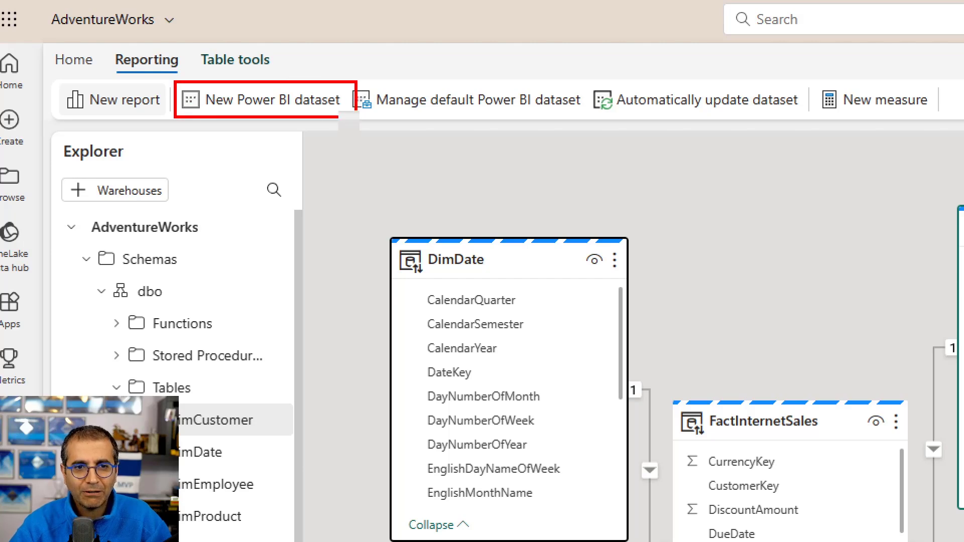
{"action": "key", "text": "Escape"}
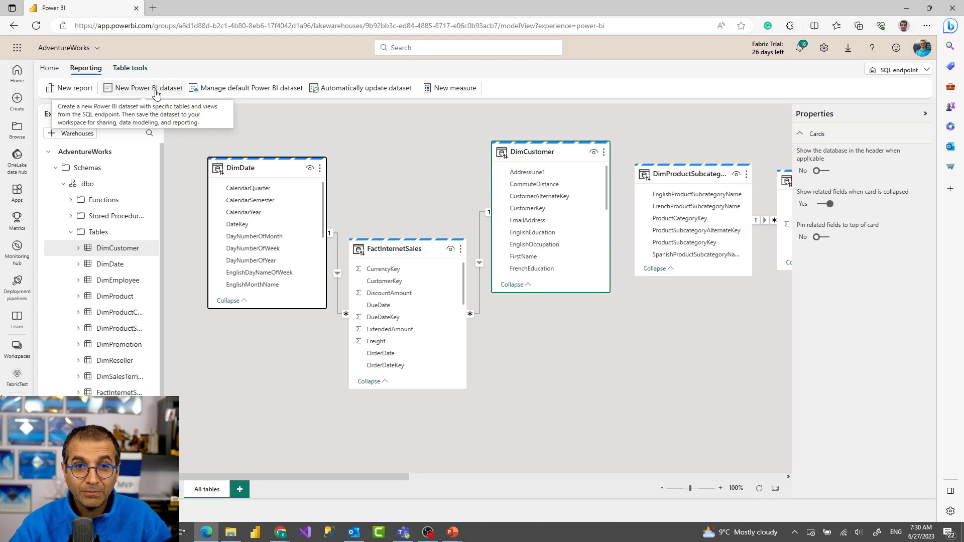
Create a new Power BI dataset with just FactInternetSales and DimProduct ticked
{"action": "left_click", "coordinate": [156, 94]}
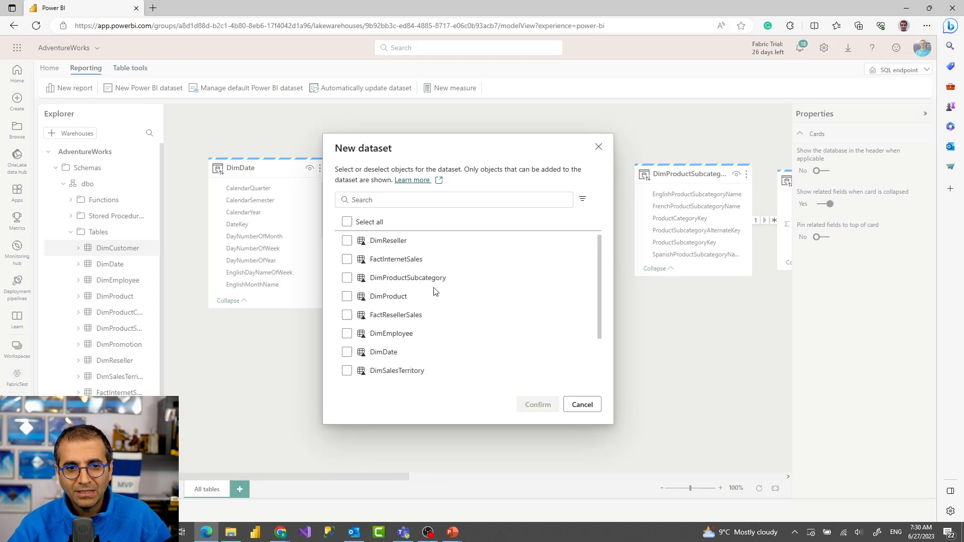
{"action": "scroll", "coordinate": [408, 293], "scroll_direction": "down", "scroll_amount": 2}
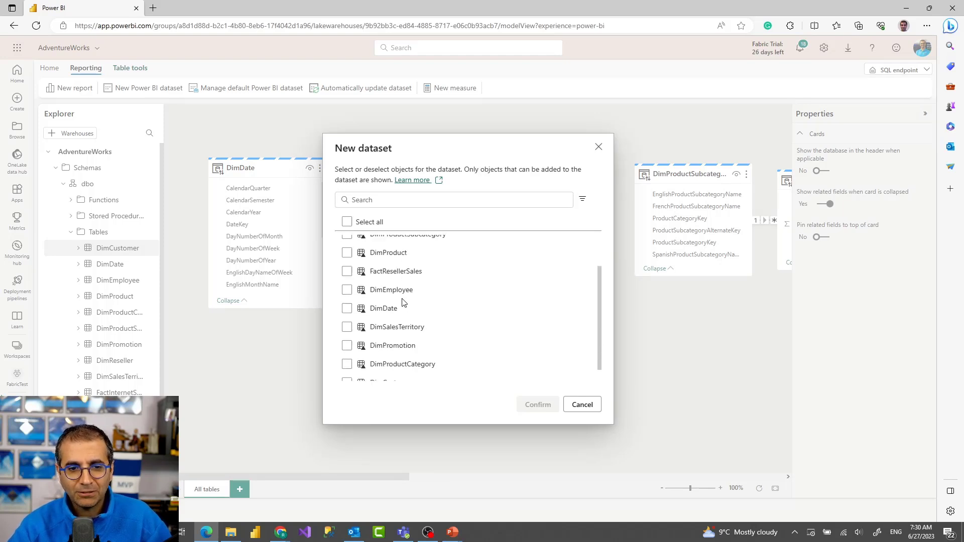
{"action": "scroll", "coordinate": [399, 301], "scroll_direction": "up", "scroll_amount": 2}
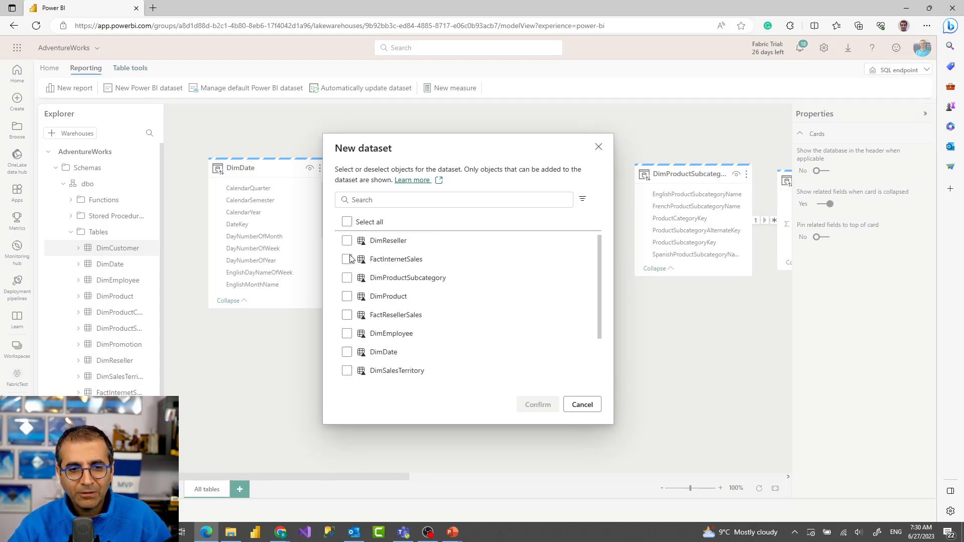
{"action": "left_click", "coordinate": [347, 260]}
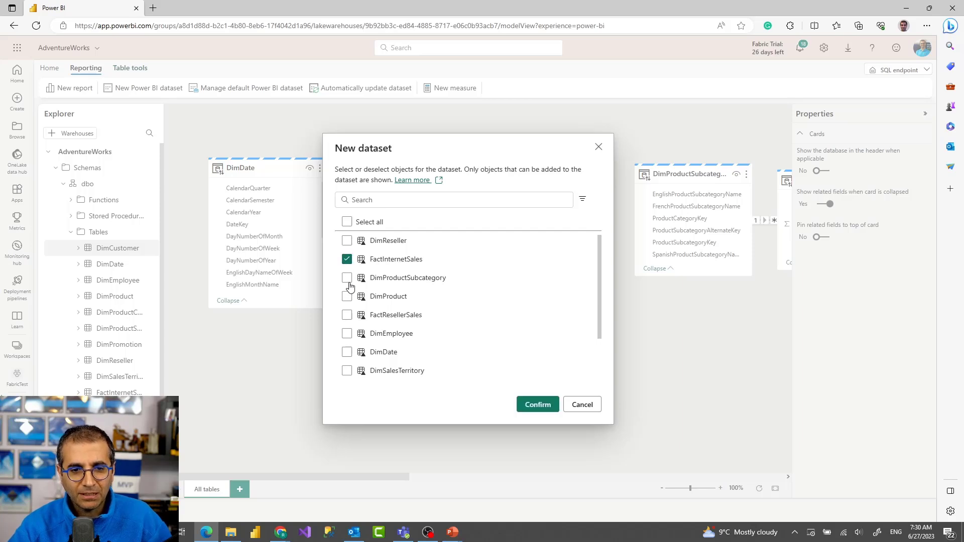
{"action": "left_click", "coordinate": [347, 297]}
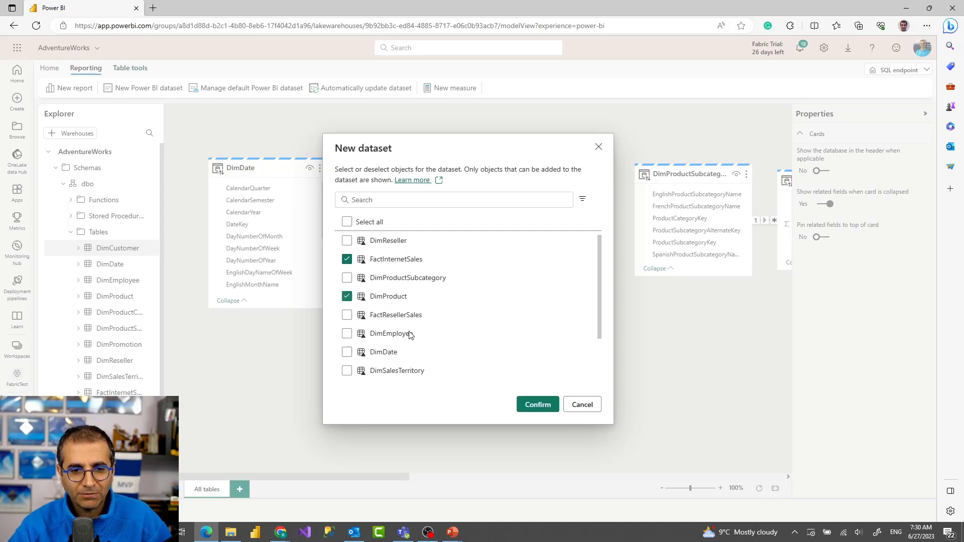
{"action": "left_click", "coordinate": [535, 408]}
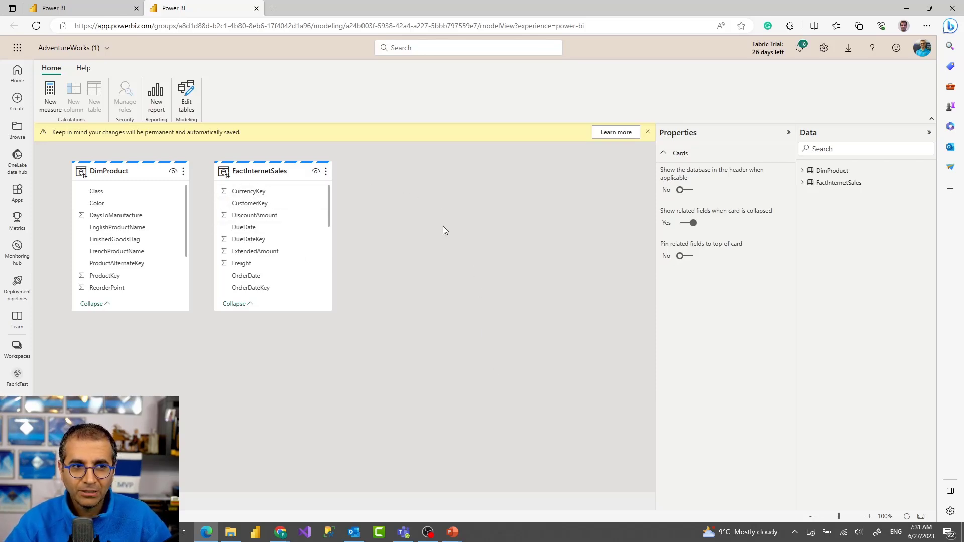
Rename the dataset to 'AdventureWorks (new ds2)' and return to the FabricTest workspace list
{"action": "left_click", "coordinate": [106, 48]}
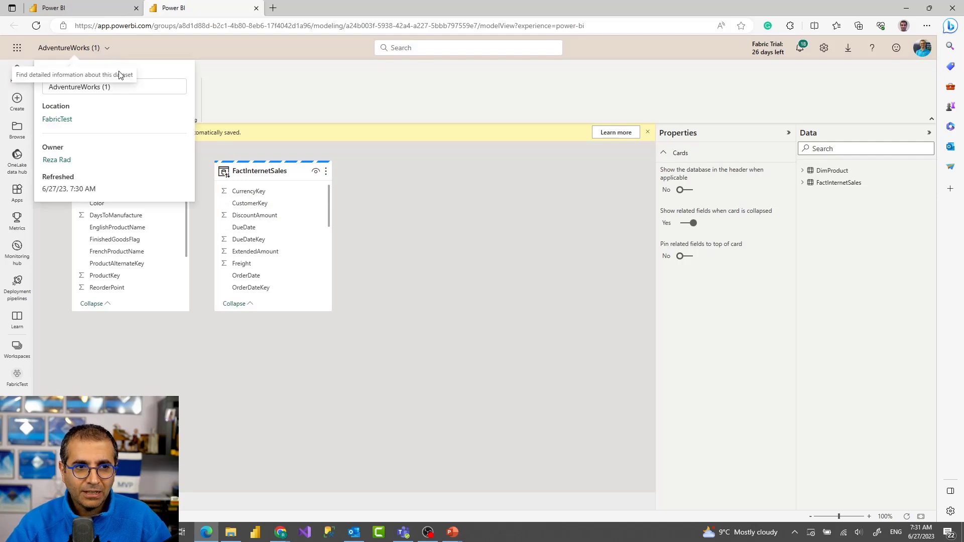
{"action": "left_click", "coordinate": [105, 88]}
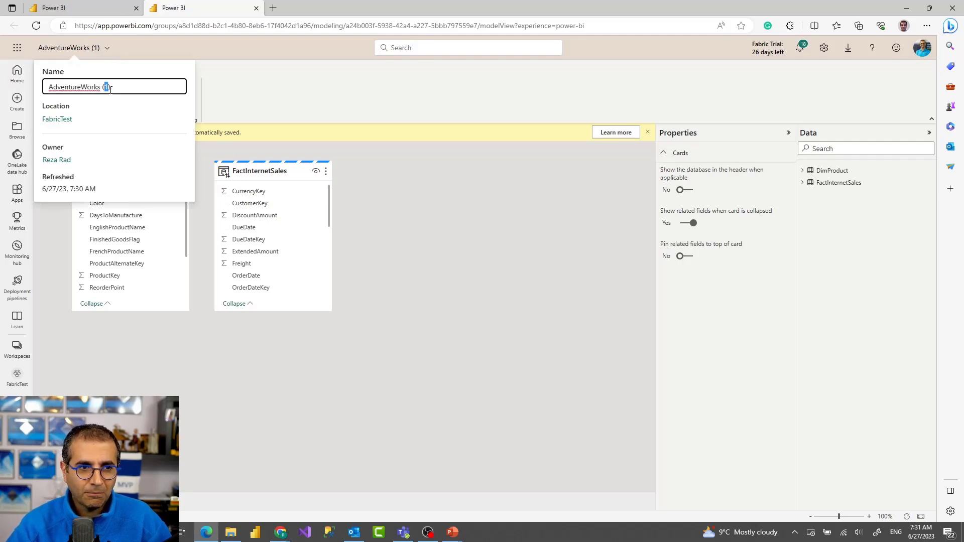
{"action": "type", "text": "new ds2"}
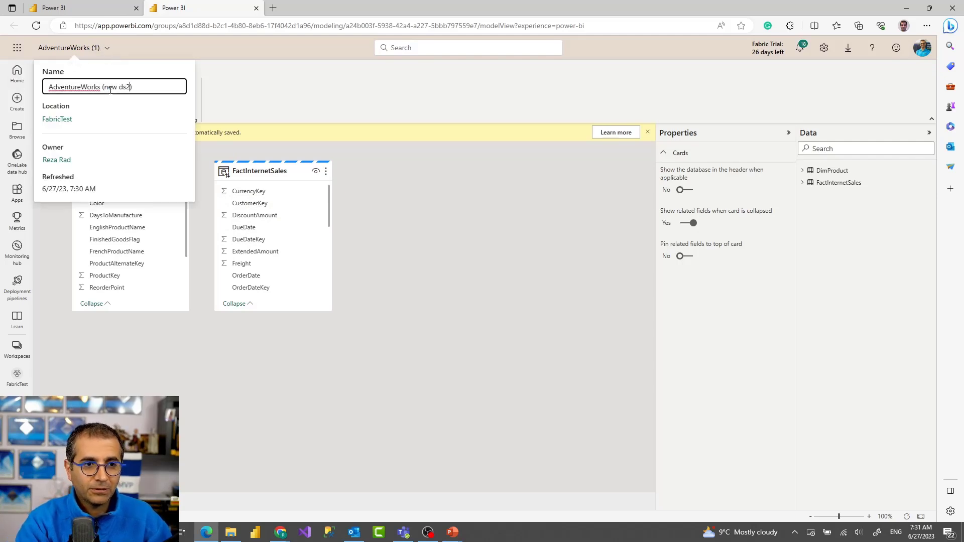
{"action": "left_click", "coordinate": [434, 251]}
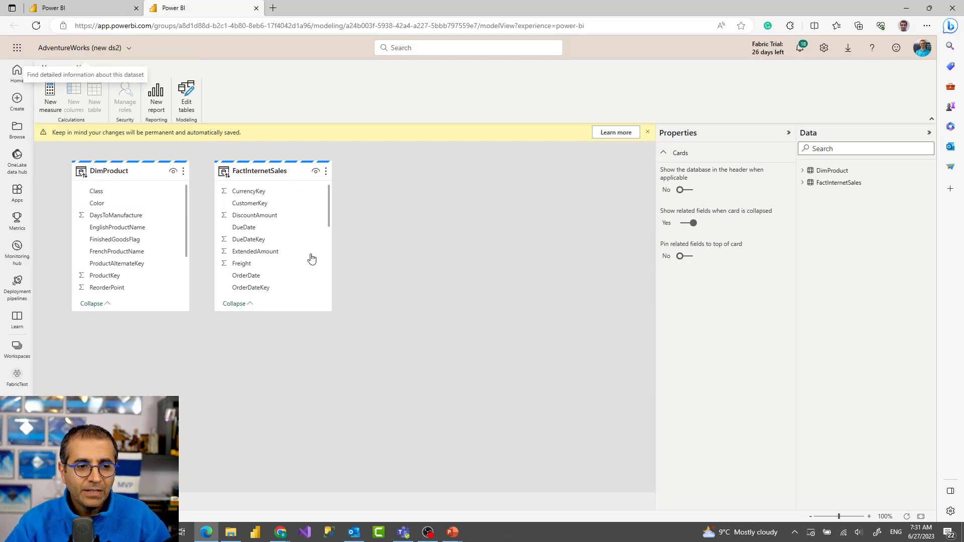
{"action": "left_click", "coordinate": [14, 380]}
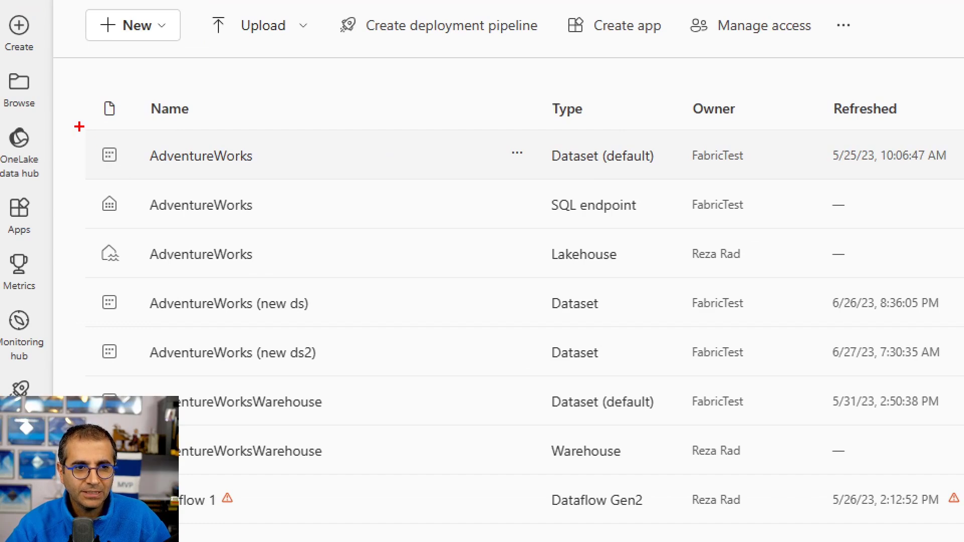
{"action": "mouse_move", "coordinate": [79, 127]}
{"action": "left_mouse_down"}
{"action": "mouse_move", "coordinate": [640, 138]}
{"action": "mouse_move", "coordinate": [682, 175]}
{"action": "left_mouse_up"}
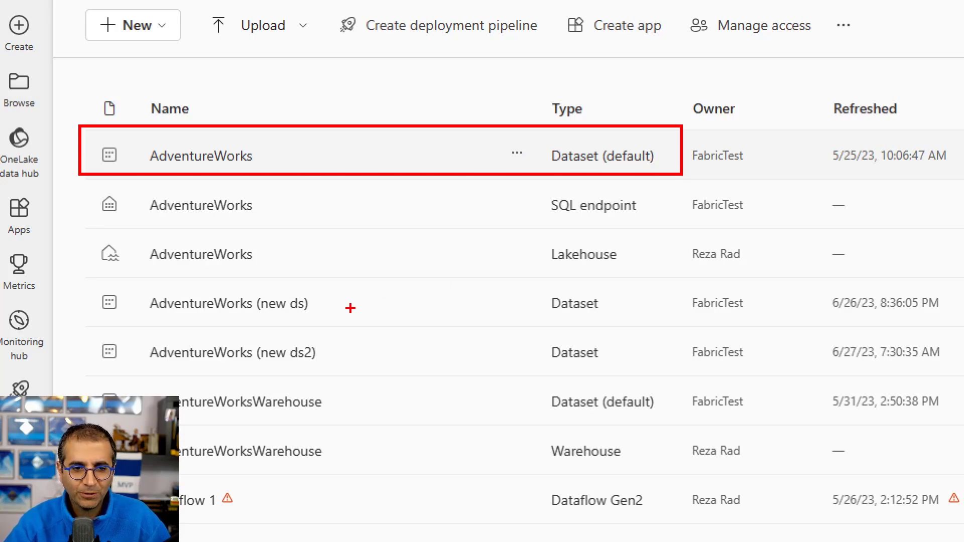
{"action": "mouse_move", "coordinate": [79, 284]}
{"action": "left_mouse_down"}
{"action": "mouse_move", "coordinate": [450, 383]}
{"action": "mouse_move", "coordinate": [666, 375]}
{"action": "left_mouse_up"}
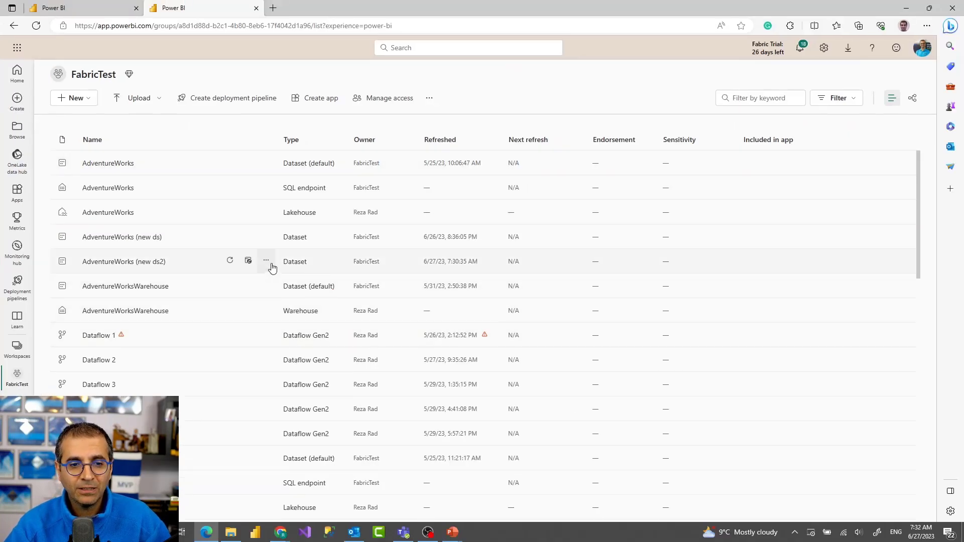
{"action": "left_click", "coordinate": [267, 261]}
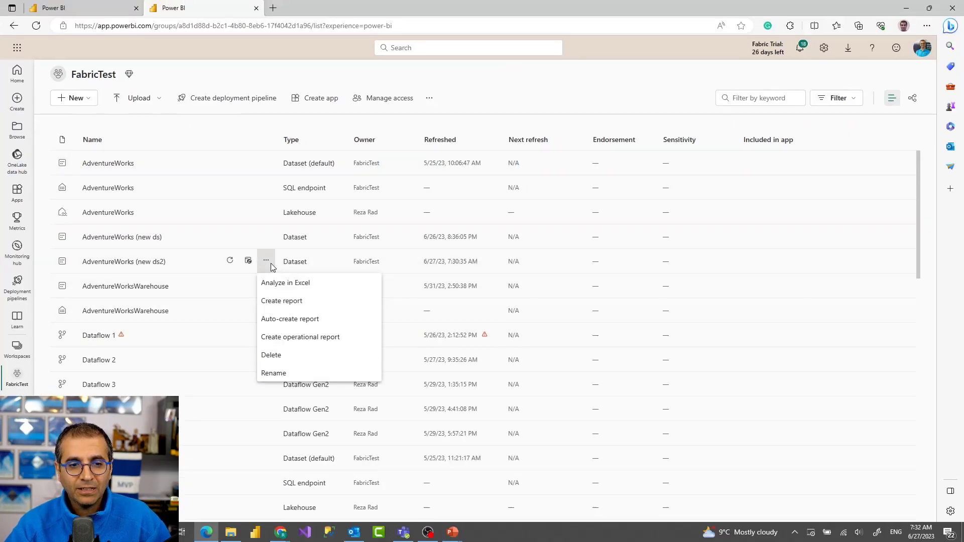
{"action": "left_click", "coordinate": [274, 409]}
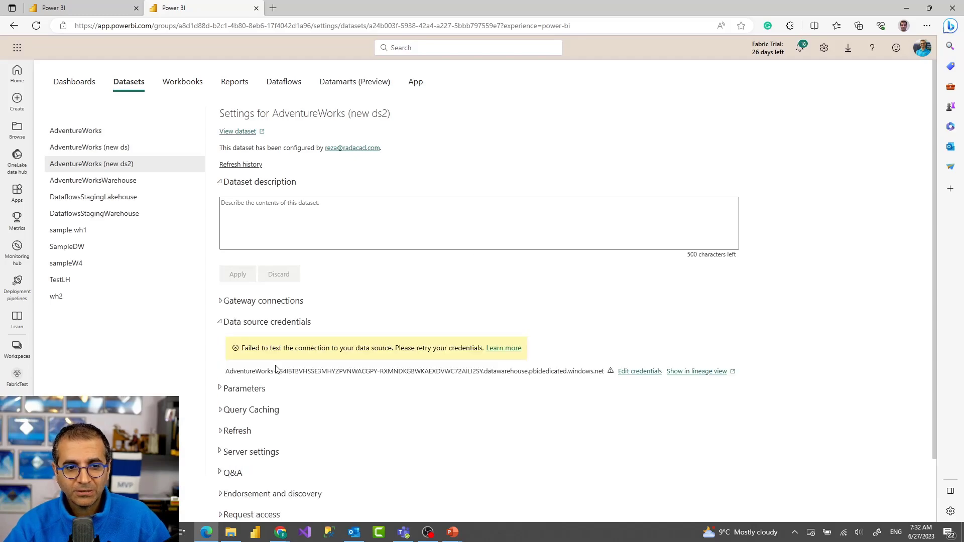
{"action": "left_click", "coordinate": [223, 434]}
{"action": "scroll", "coordinate": [236, 432], "scroll_direction": "down", "scroll_amount": 4}
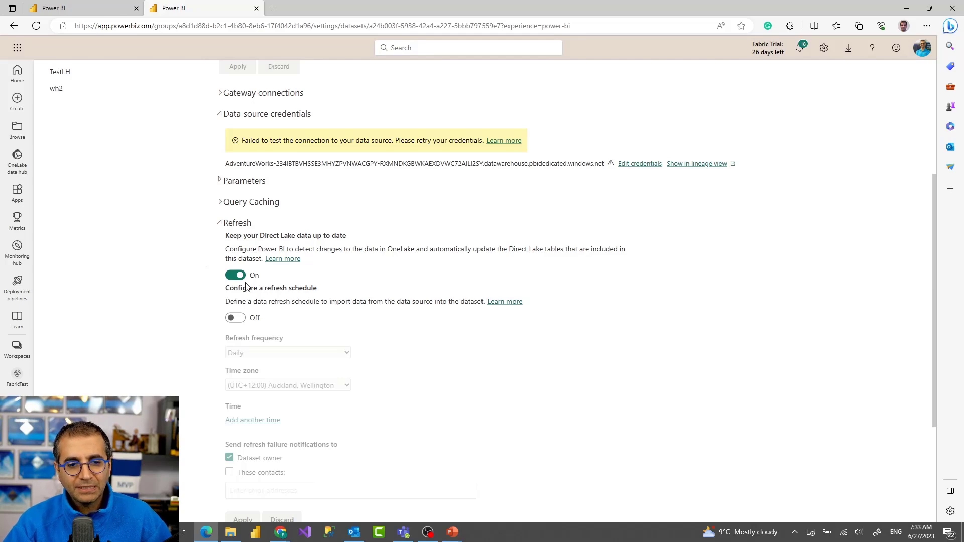
{"action": "left_click", "coordinate": [14, 385]}
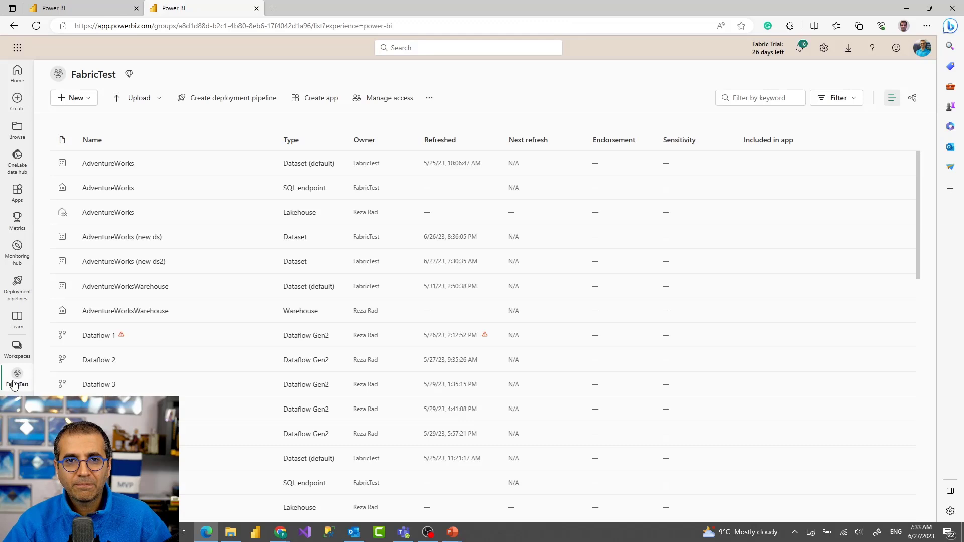